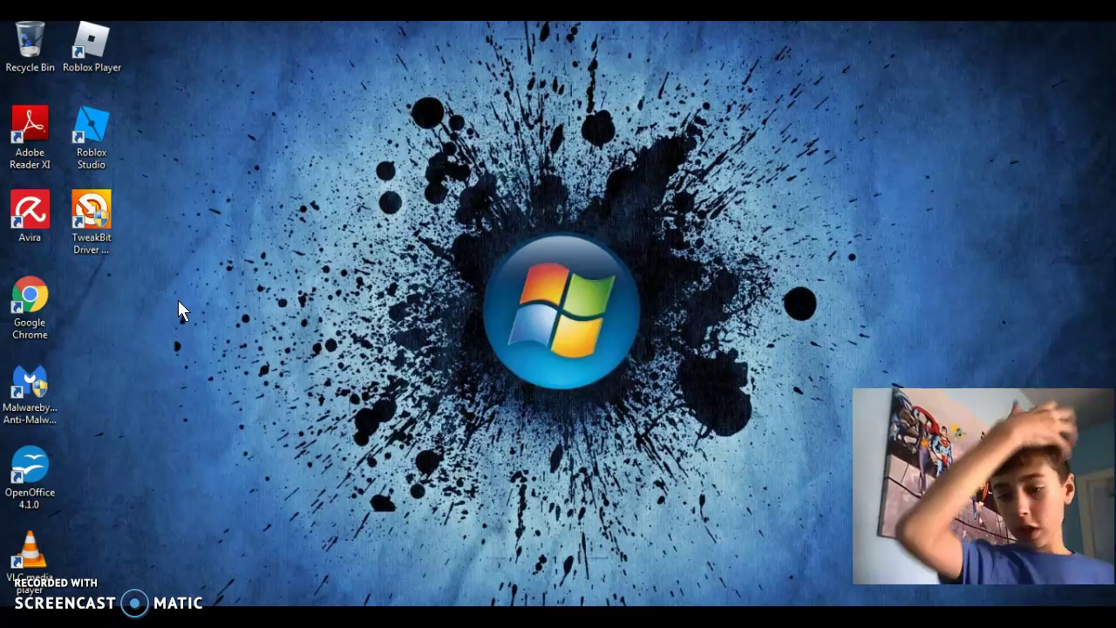
# Step: Launch Roblox Studio and dismiss the Auto-Recovery notice
pyautogui.doubleClick(96, 129)
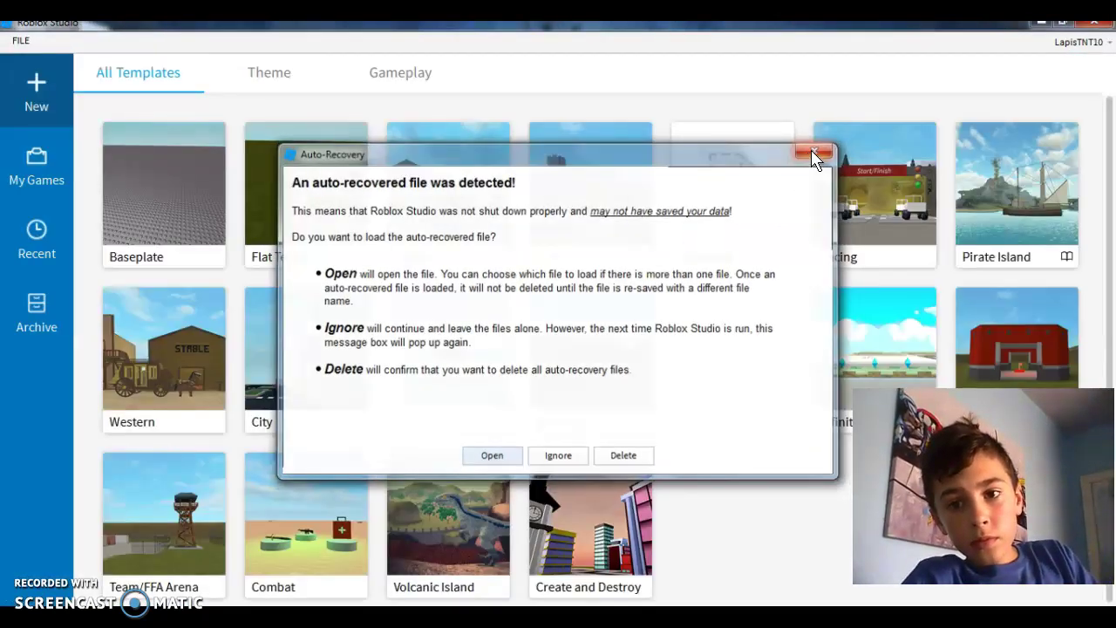
pyautogui.click(814, 154)
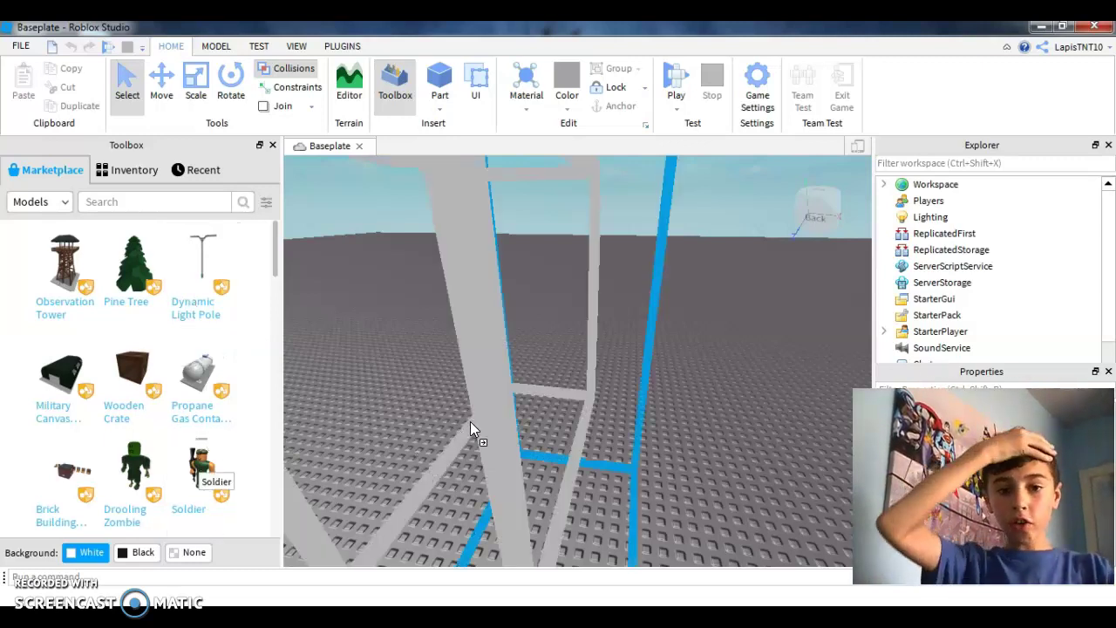
pyautogui.moveTo(322, 485); pyautogui.dragTo(481, 405)
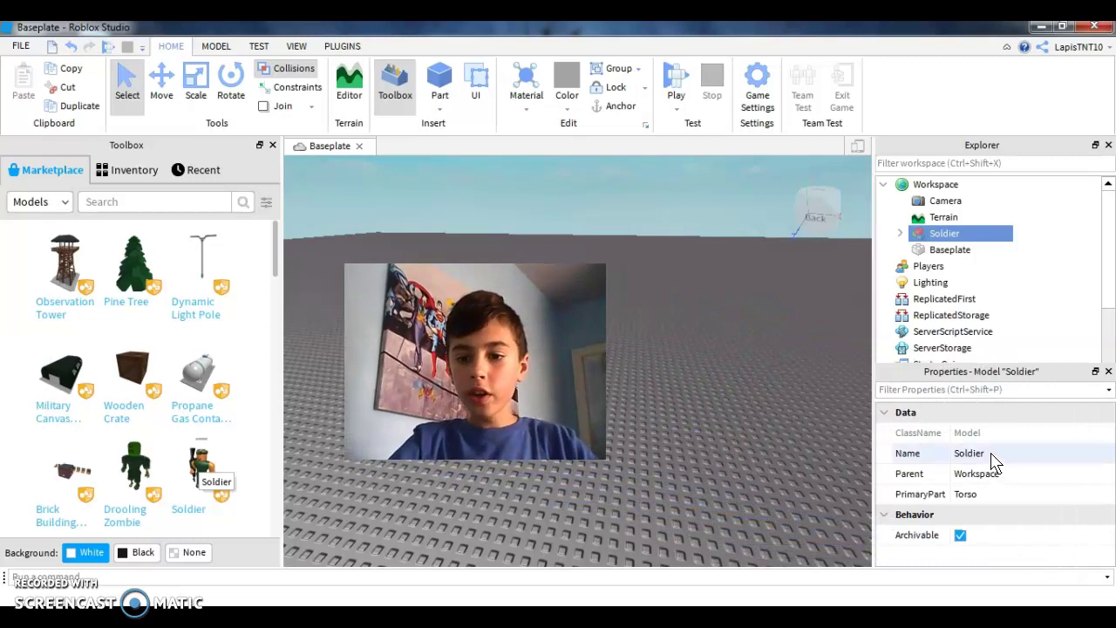
pyautogui.click(986, 455)
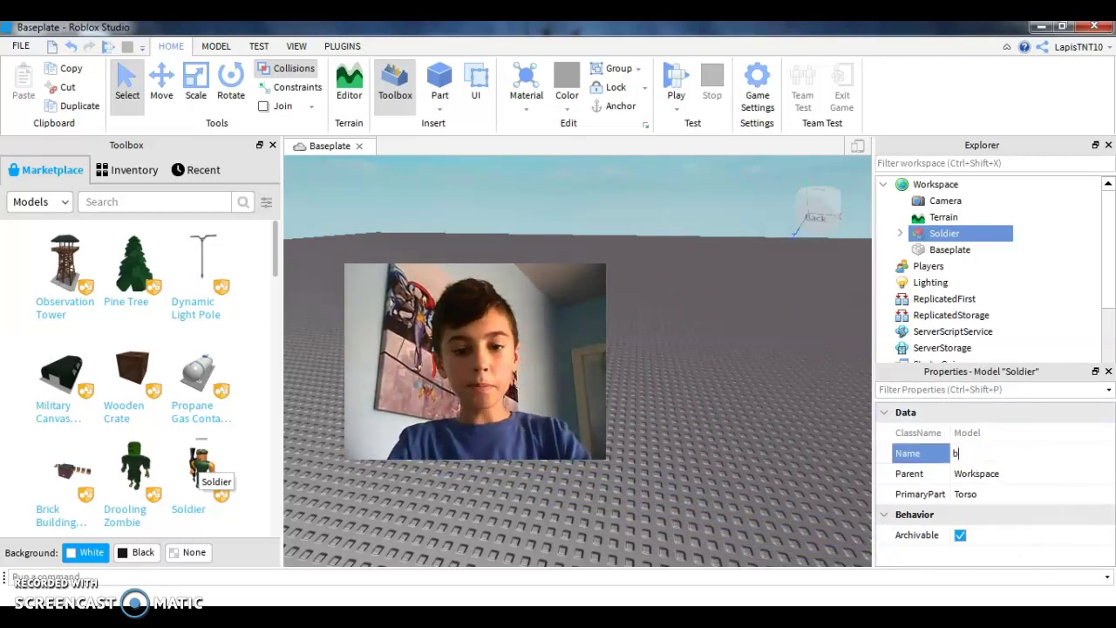
pyautogui.write('bob')
pyautogui.press('Return')
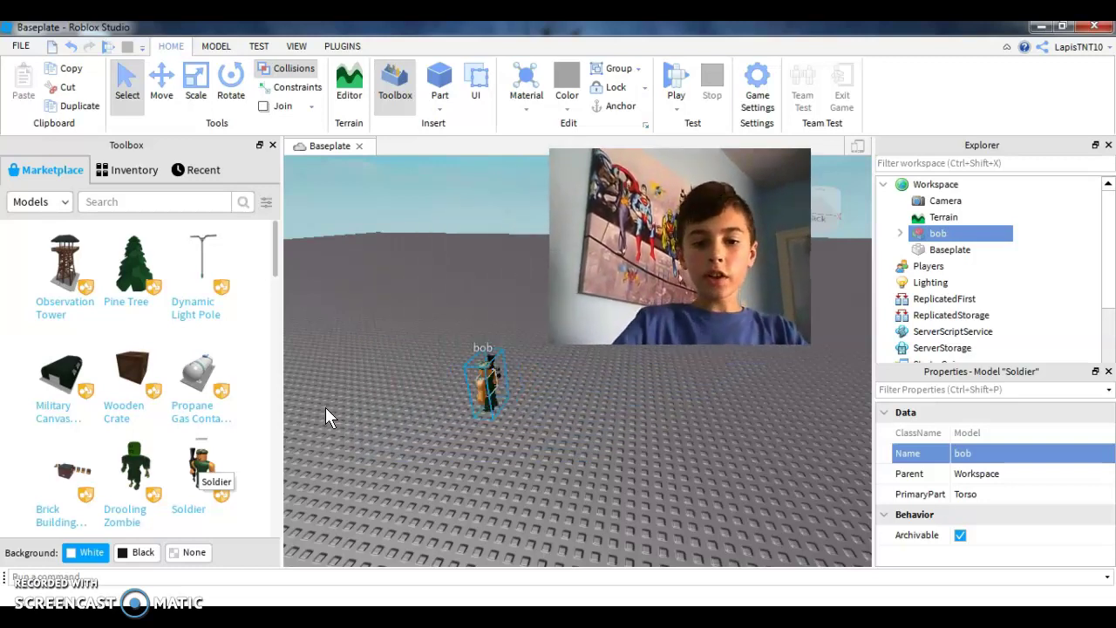
pyautogui.click(331, 406)
pyautogui.press('w')
pyautogui.press('a')
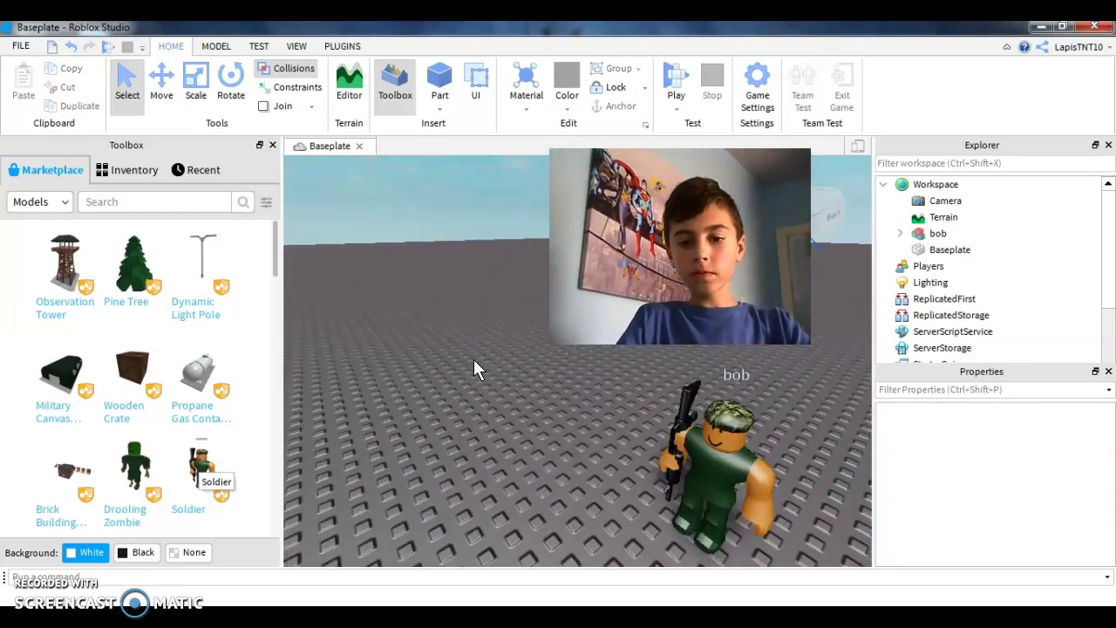
pyautogui.click(668, 440)
pyautogui.click(1003, 456)
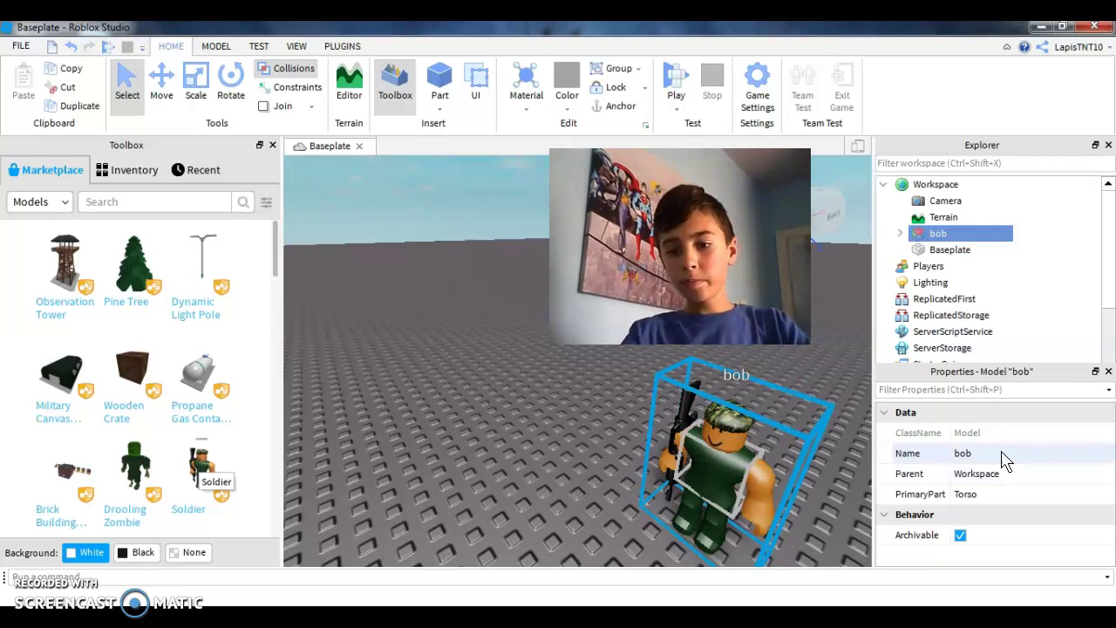
pyautogui.click(1003, 456)
pyautogui.press('BackSpace')
pyautogui.write('jack')
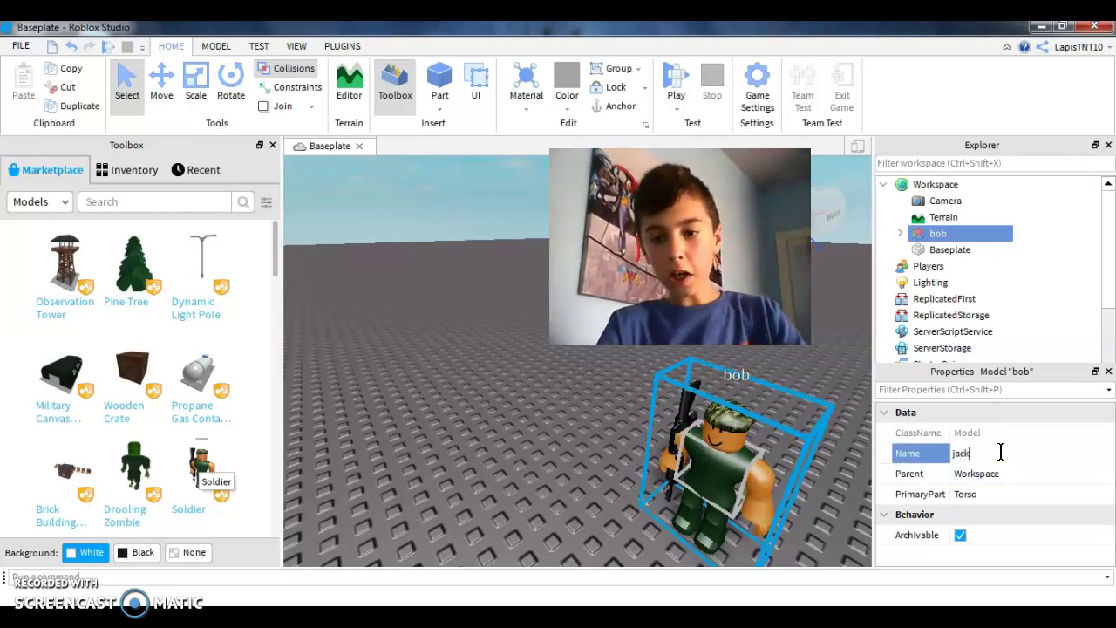
pyautogui.press('Return')
pyautogui.press('Delete')
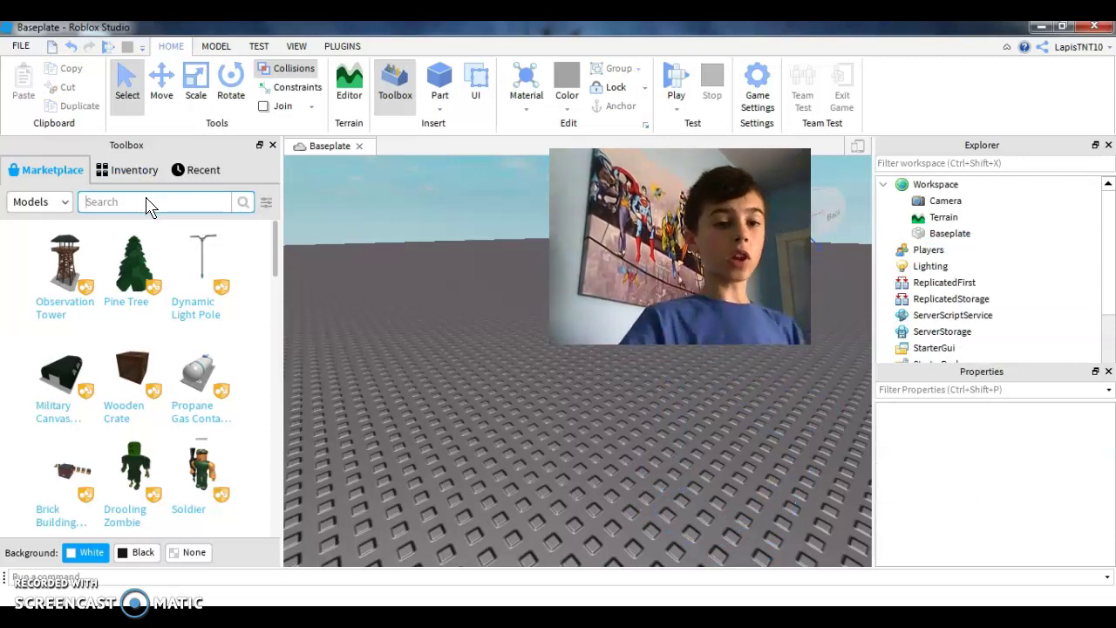
# Step: Start a play test of the place from the Test tab
pyautogui.click(260, 48)
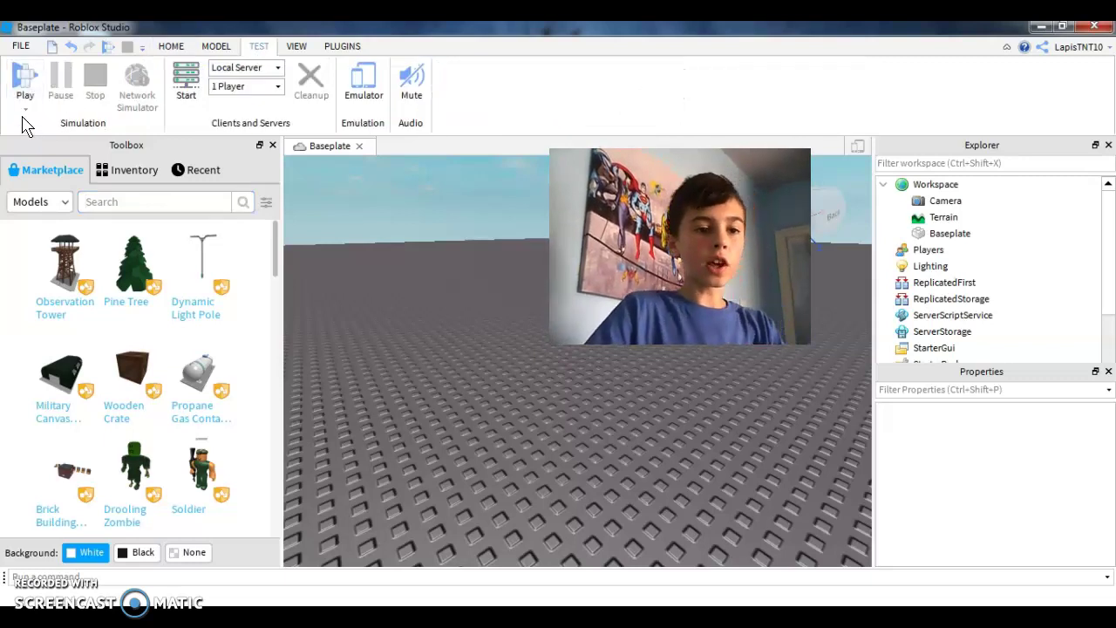
pyautogui.click(25, 108)
pyautogui.click(26, 135)
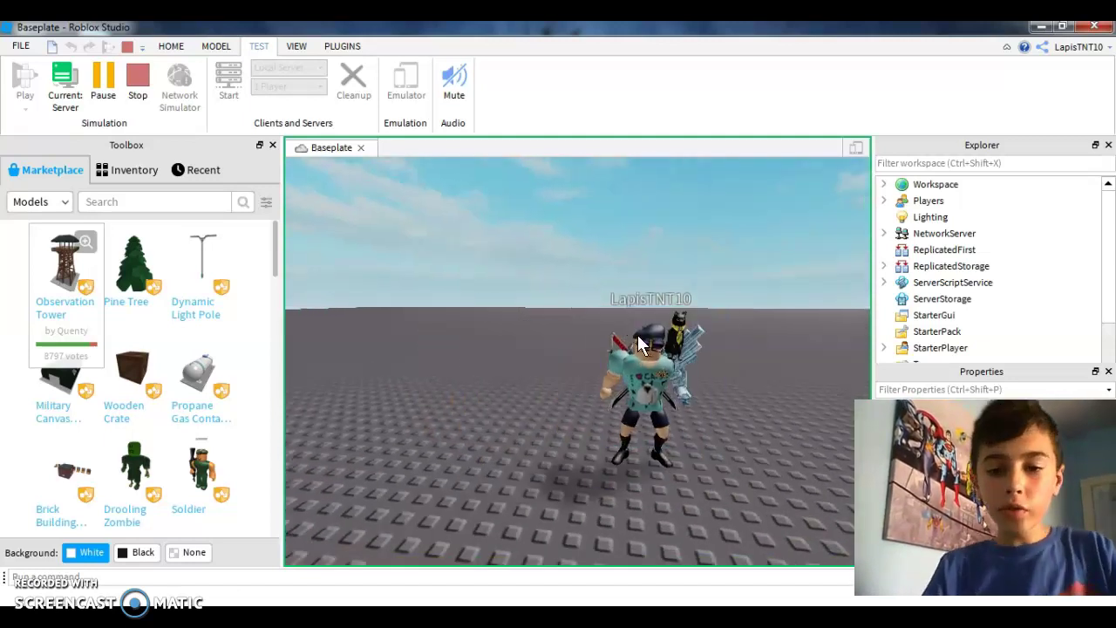
# Step: Select the player's avatar model and copy it
pyautogui.click(636, 342)
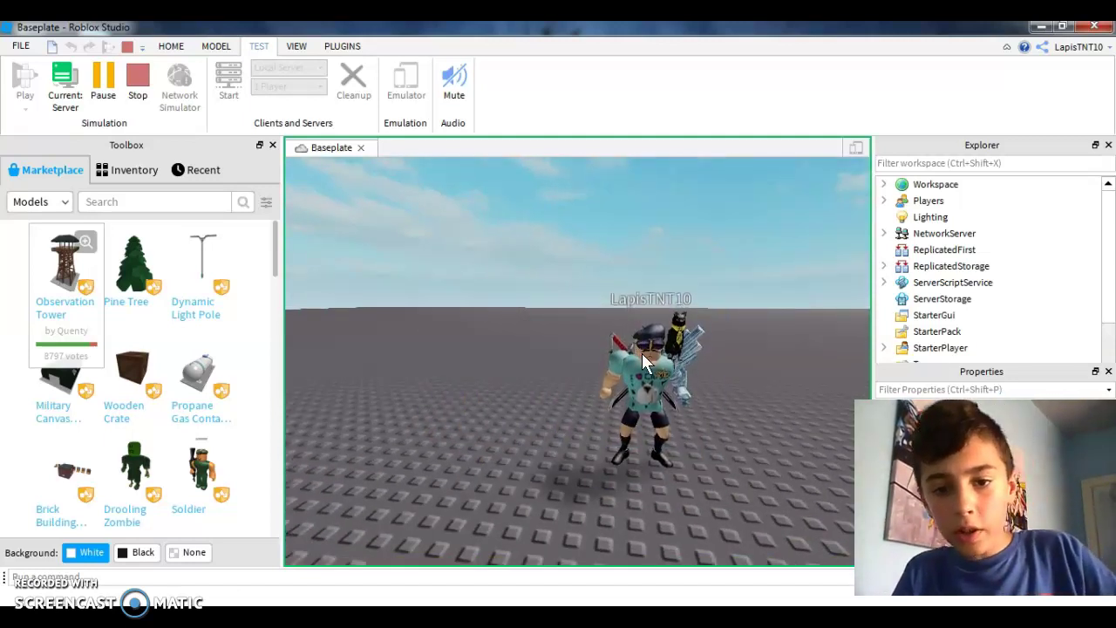
pyautogui.scroll(5, 645, 355)
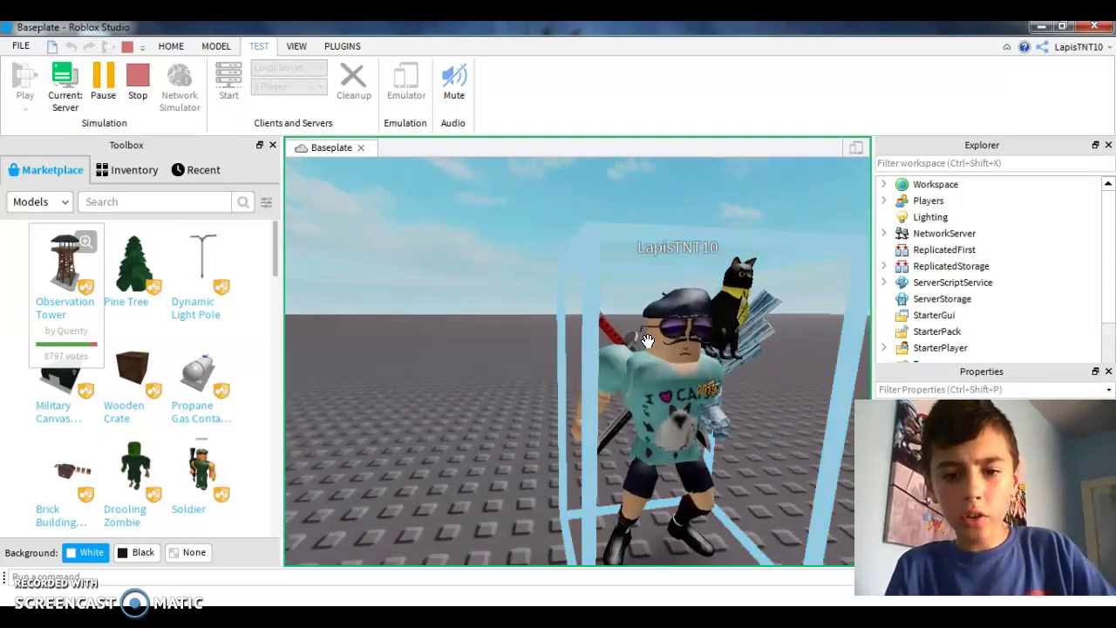
pyautogui.click(651, 347)
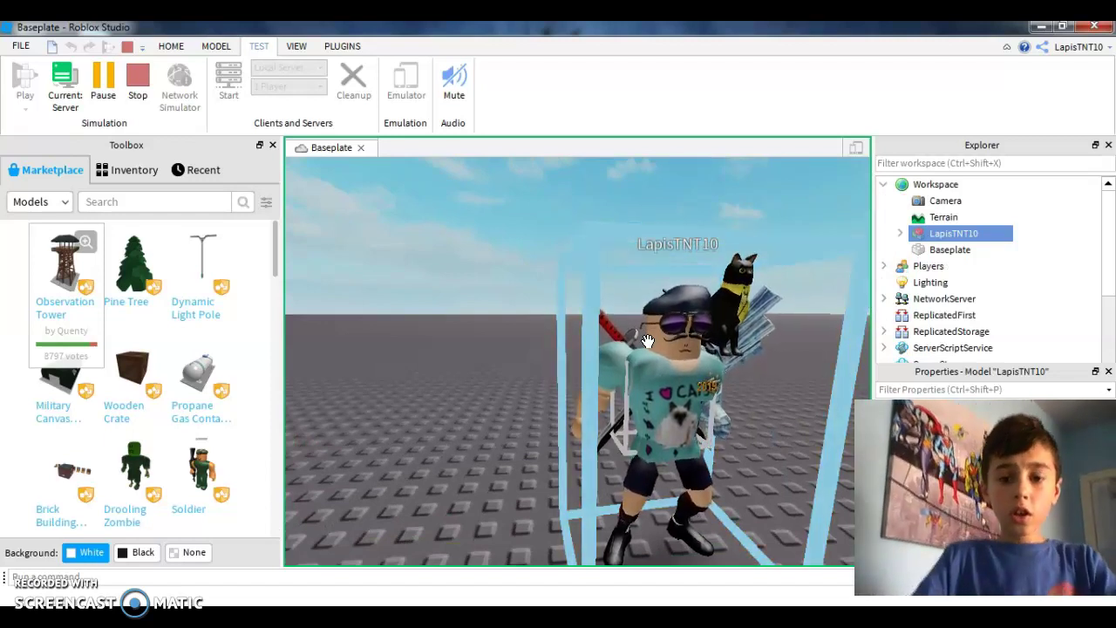
pyautogui.rightClick(651, 349)
pyautogui.click(686, 45)
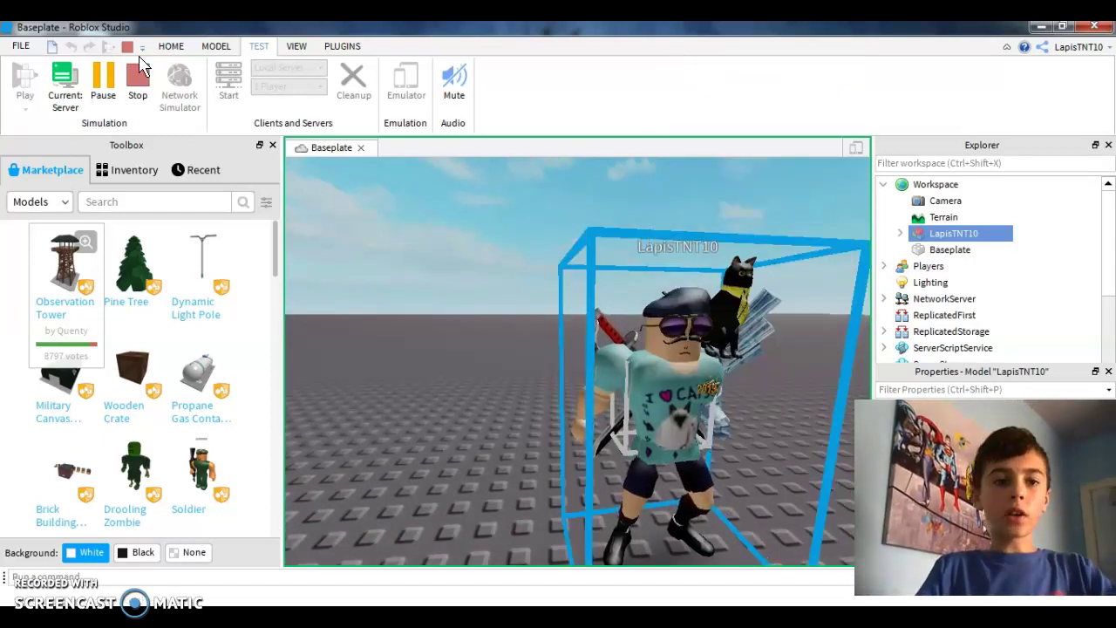
# Step: Stop the play test, paste the copied avatar and set its Name to 'brandon'
pyautogui.click(130, 50)
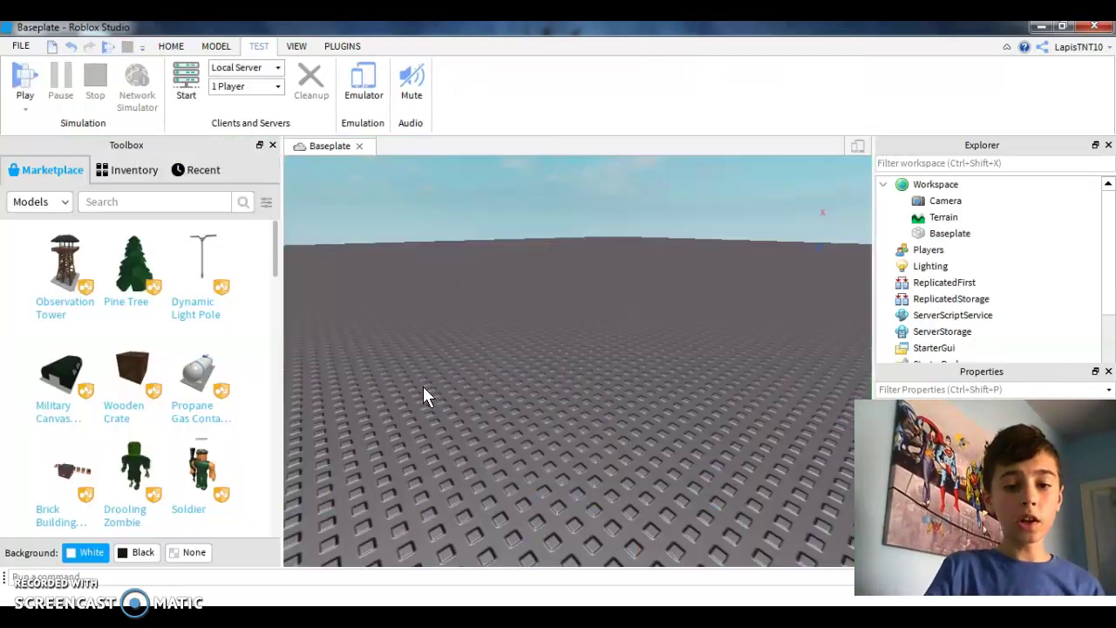
pyautogui.hotkey('ctrl', 'v')
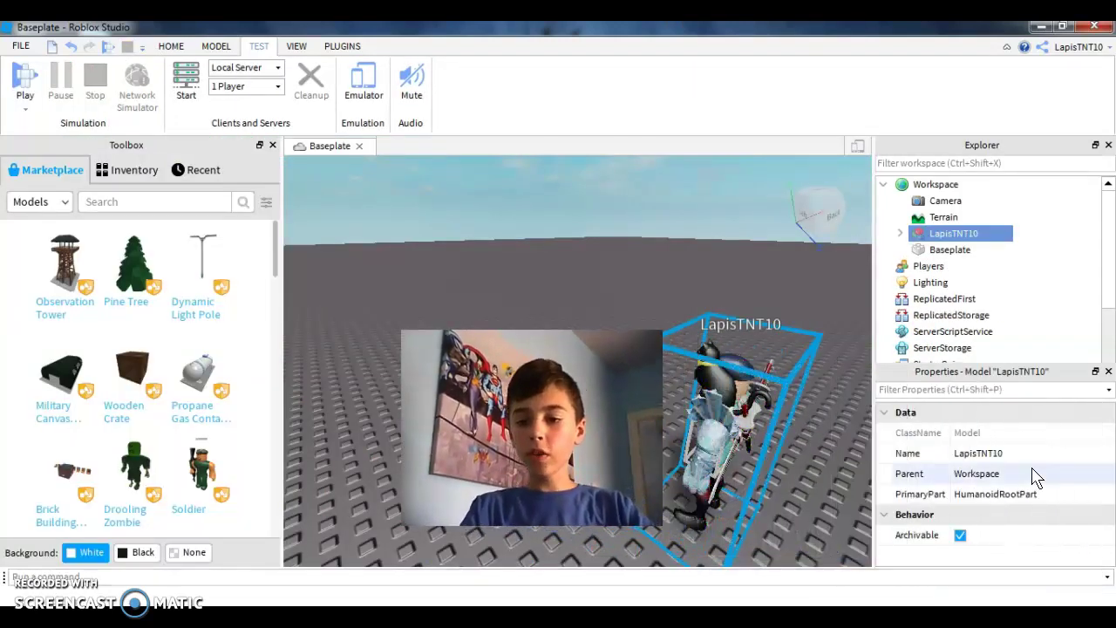
pyautogui.click(1032, 453)
pyautogui.write('brandon')
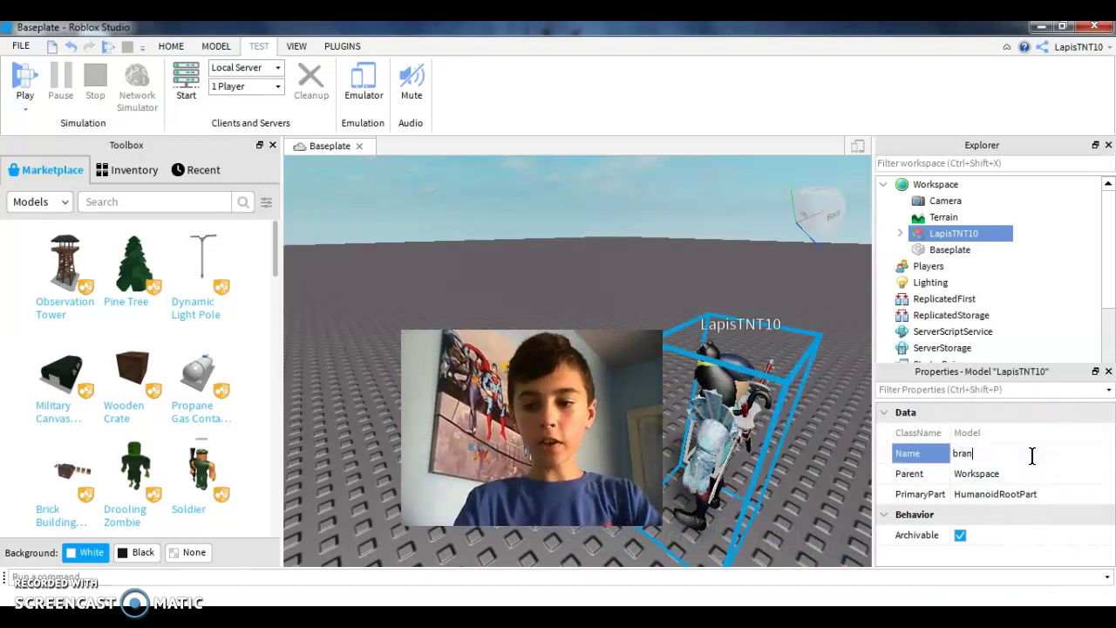
pyautogui.press('Return')
# Step: Deselect brandon, then turn and zoom the view to see it from the front
pyautogui.click(690, 303)
pyautogui.moveTo(690, 303); pyautogui.dragTo(711, 299, button='right')
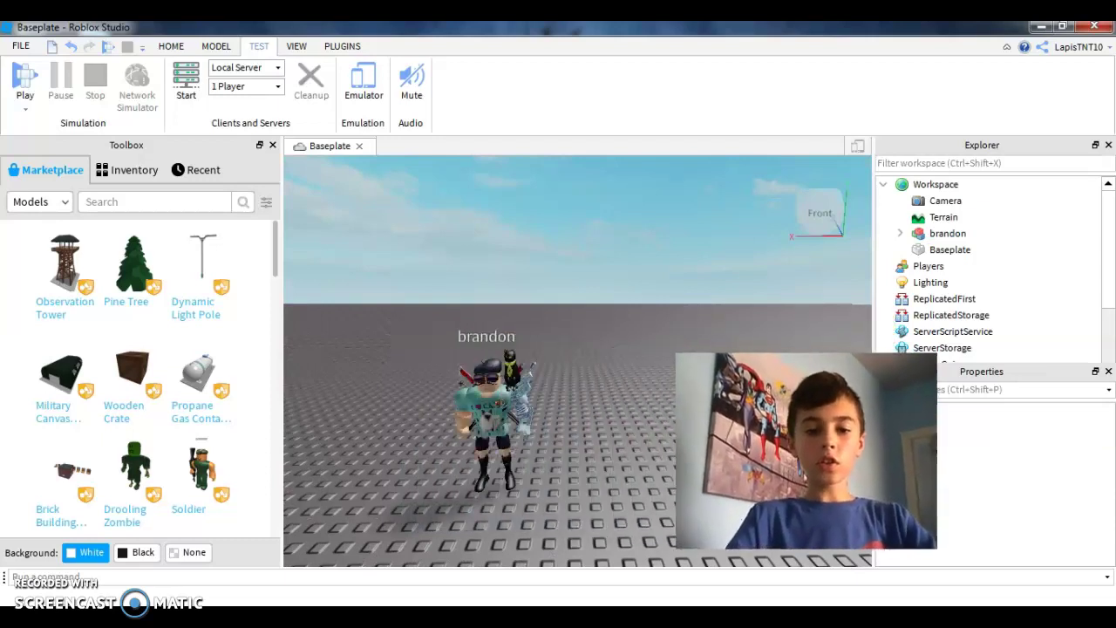
pyautogui.scroll(5, 467, 345)
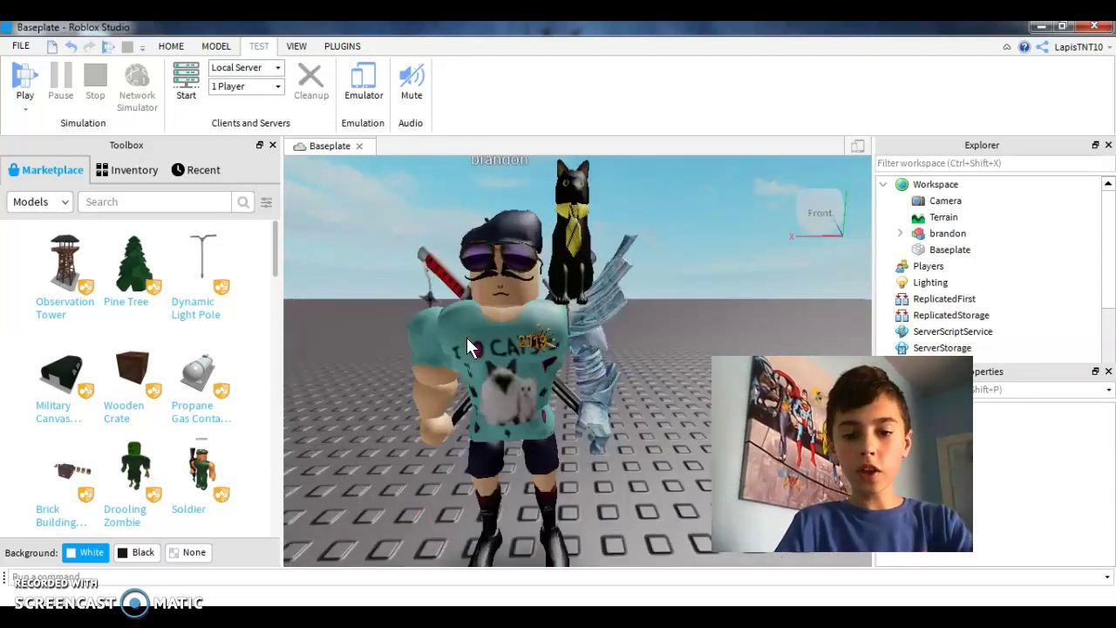
pyautogui.scroll(-2, 466, 345)
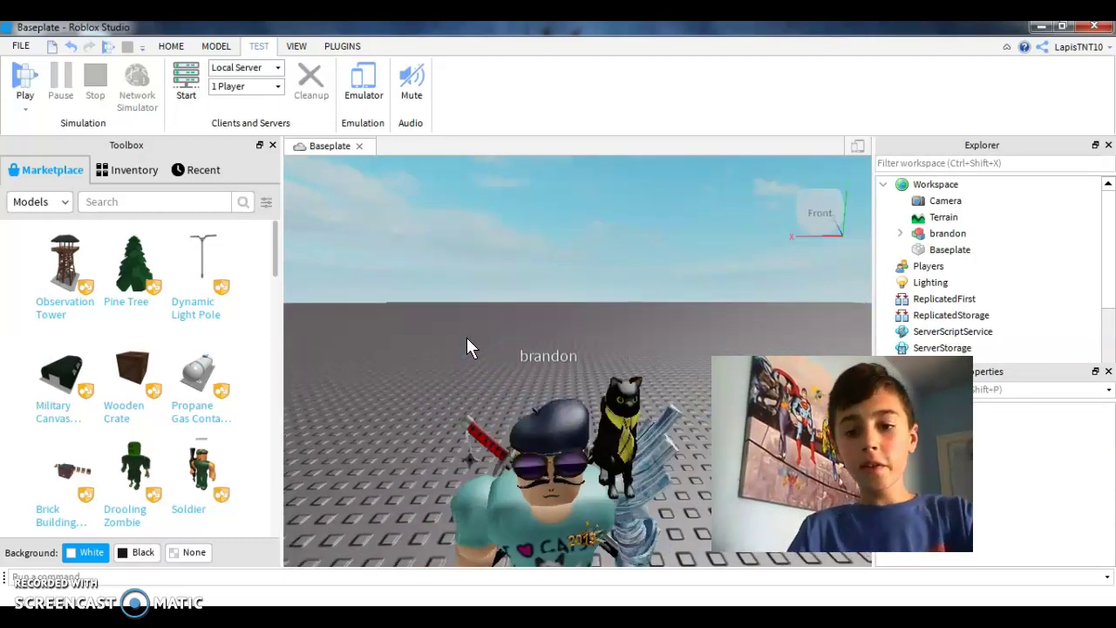
pyautogui.scroll(2, 467, 346)
pyautogui.scroll(2, 466, 347)
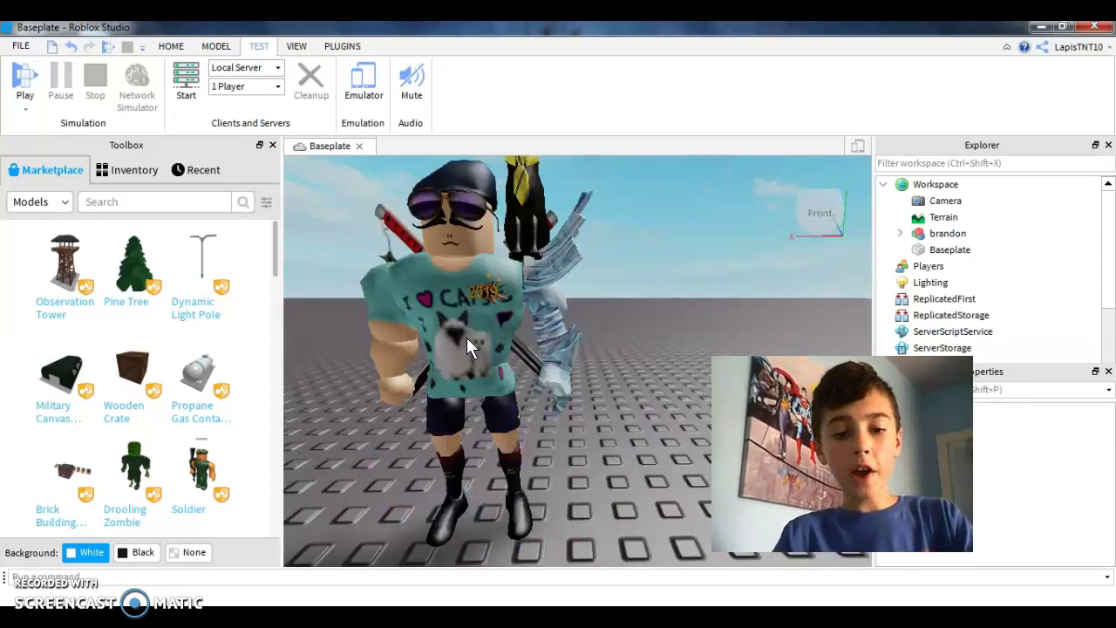
pyautogui.scroll(2, 467, 346)
pyautogui.scroll(1, 467, 347)
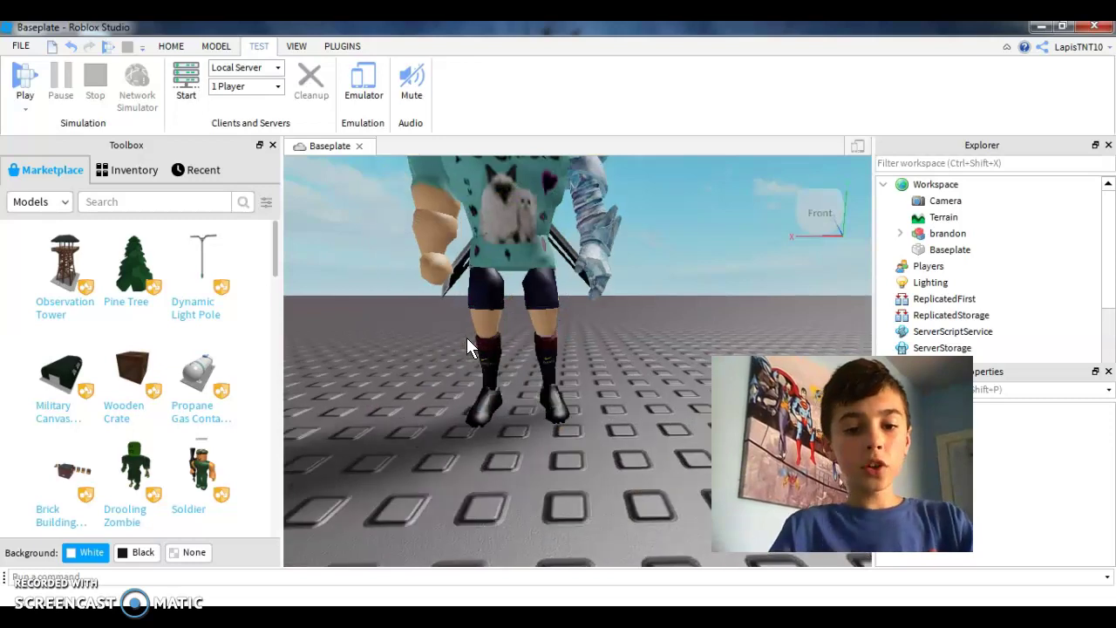
pyautogui.scroll(2, 468, 340)
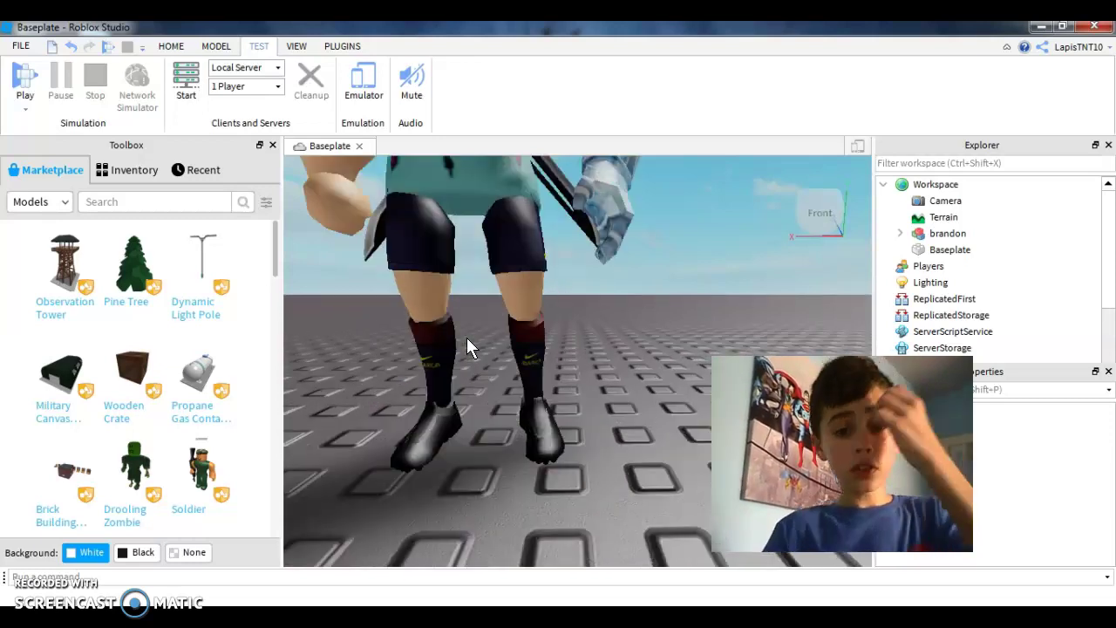
pyautogui.scroll(-4, 467, 340)
pyautogui.scroll(-2, 468, 340)
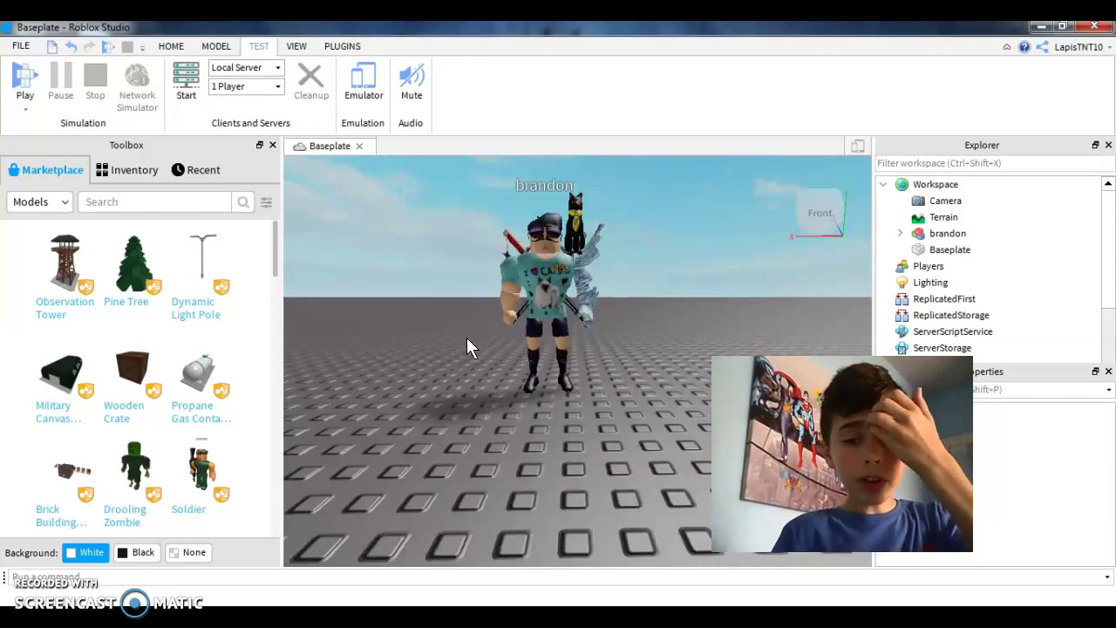
pyautogui.scroll(-1, 466, 346)
pyautogui.scroll(-2, 467, 347)
pyautogui.scroll(-2, 466, 346)
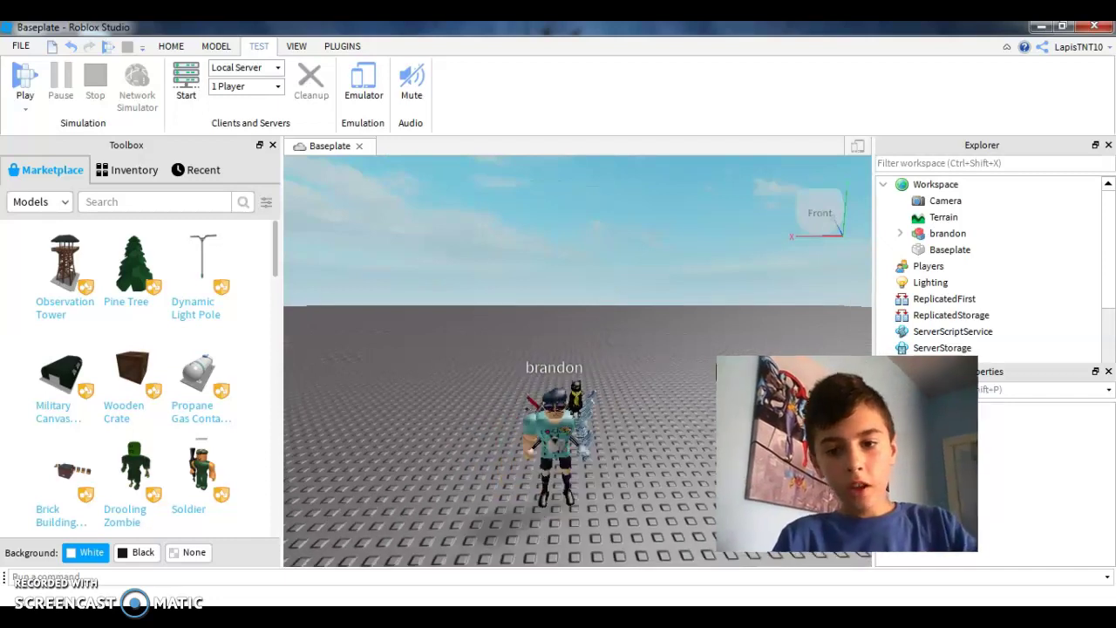